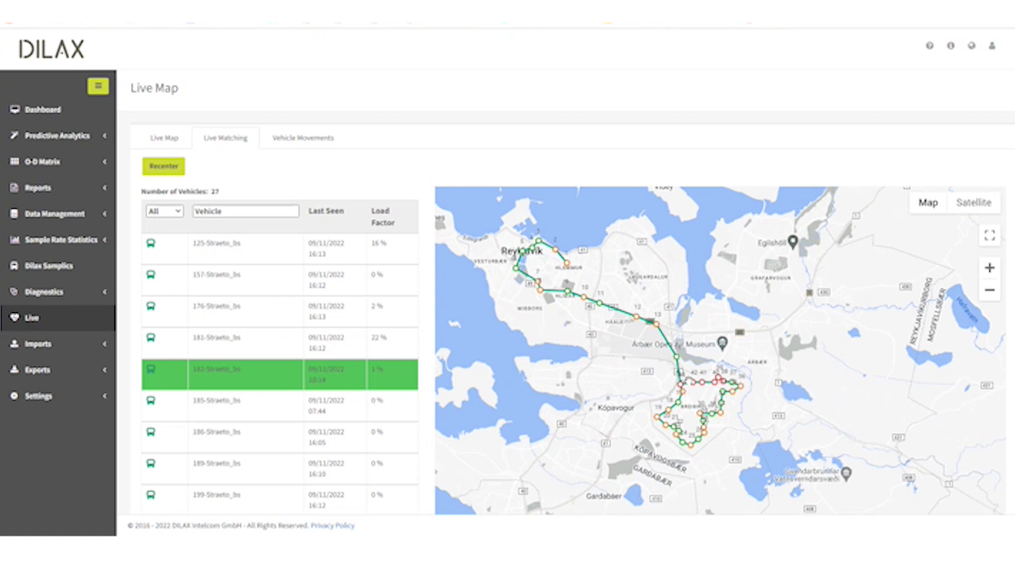
# Step: Zoom and pan to stop 12 on the matched route, view its popup, and expand Diagnostics
pyautogui.click(989, 267)
pyautogui.moveTo(550, 286); pyautogui.dragTo(630, 256)
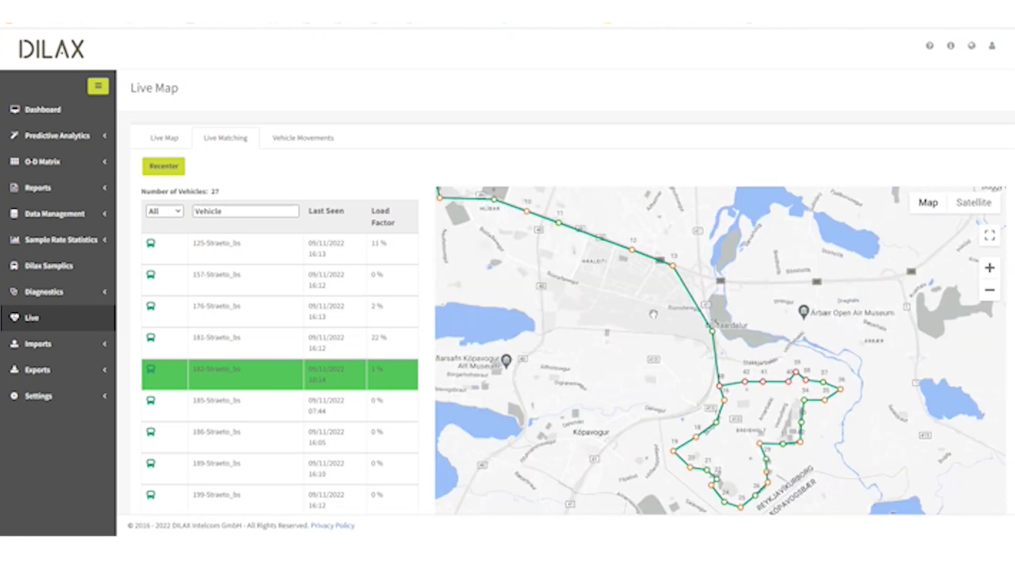
pyautogui.click(633, 253)
pyautogui.click(75, 292)
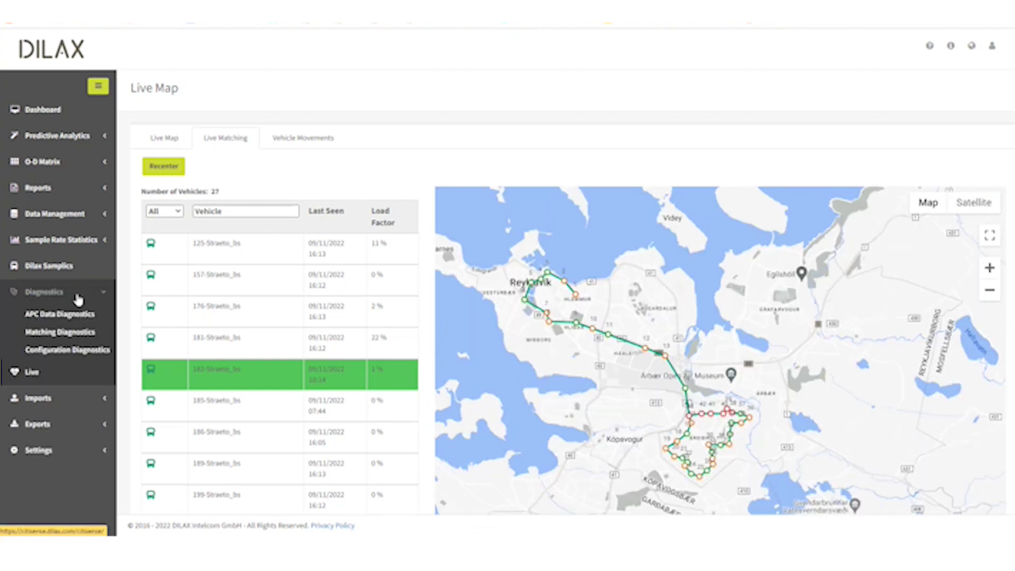
# Step: Open Matching Diagnostics and scroll to the per-vehicle Matching Results table with matching rates
pyautogui.click(64, 339)
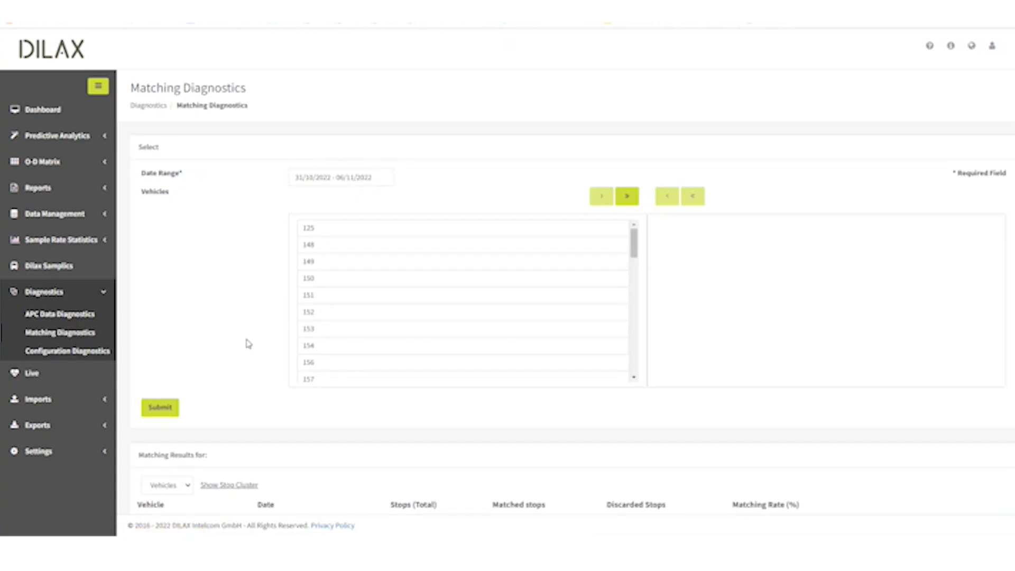
pyautogui.scroll(-1, 246, 349)
pyautogui.scroll(-3, 243, 367)
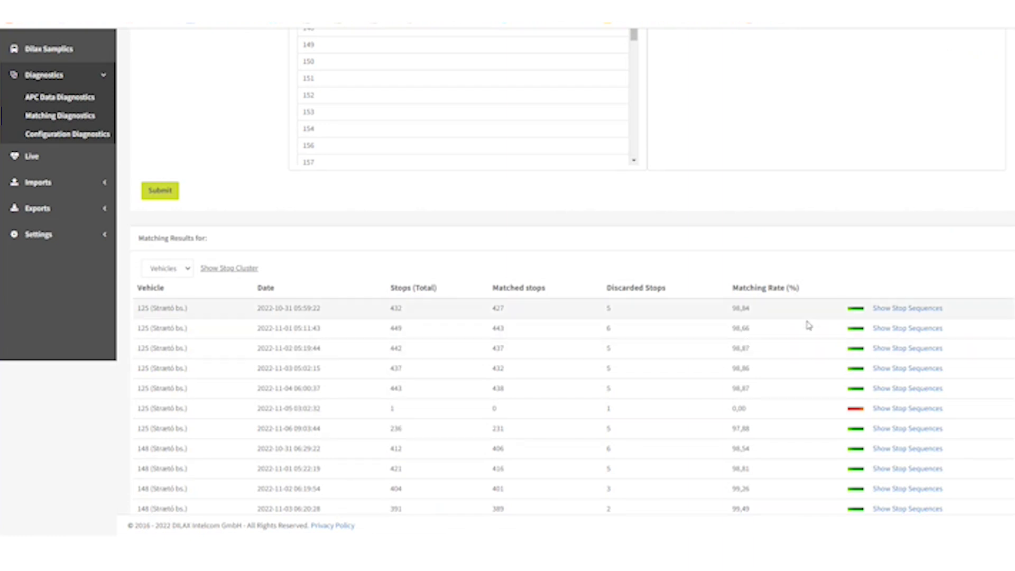
pyautogui.scroll(-1, 814, 340)
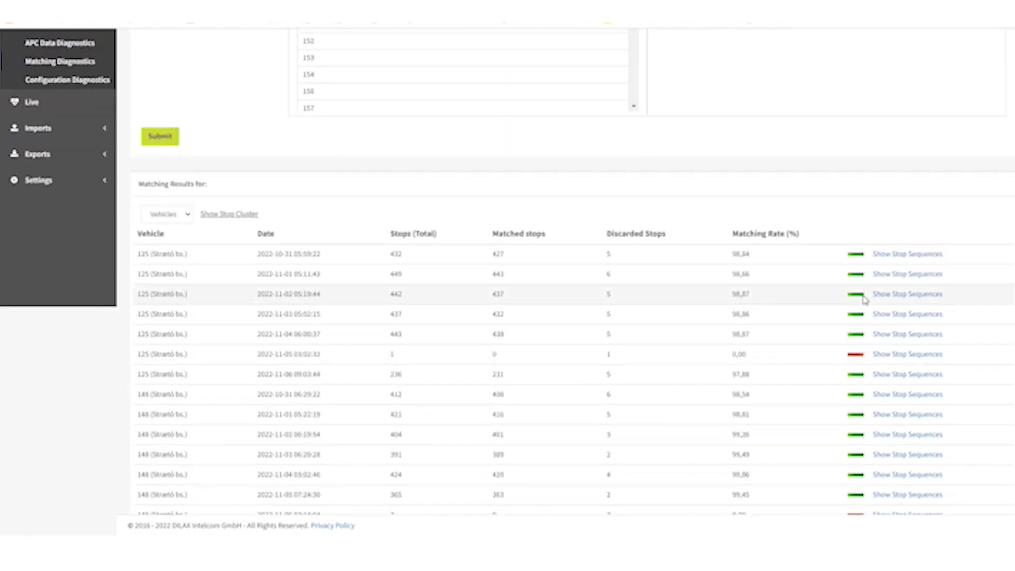
# Step: Map vehicle 125's 08:33 trip and discarded 01:49 trip from the 31/10/2022 stop sequences
pyautogui.click(904, 255)
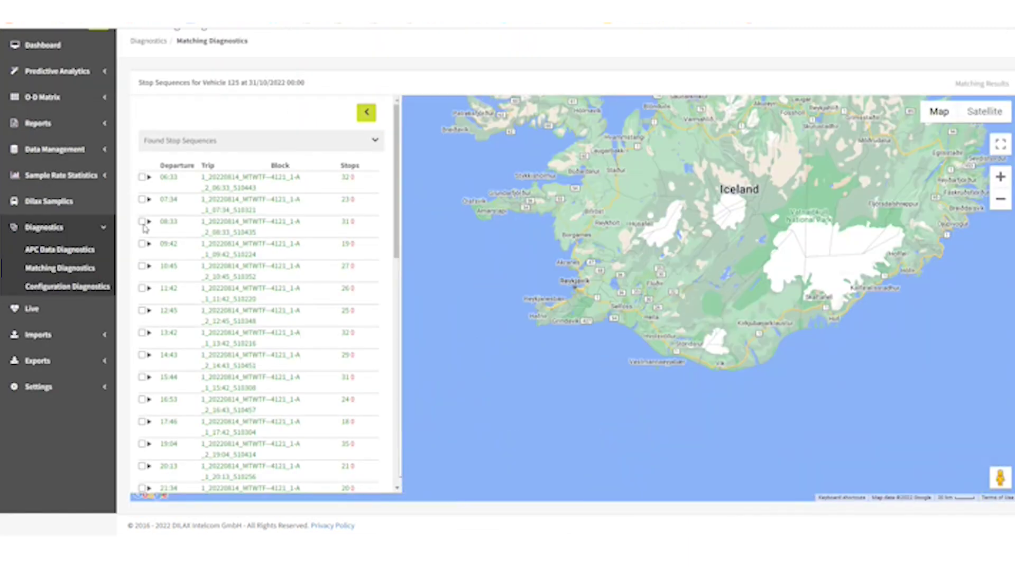
pyautogui.click(142, 221)
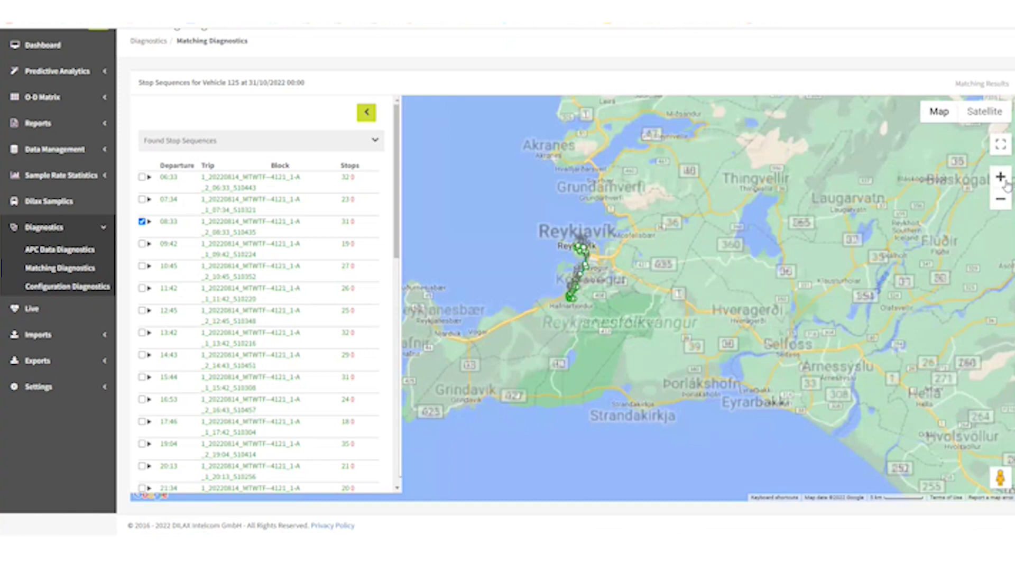
pyautogui.scroll(-4, 155, 349)
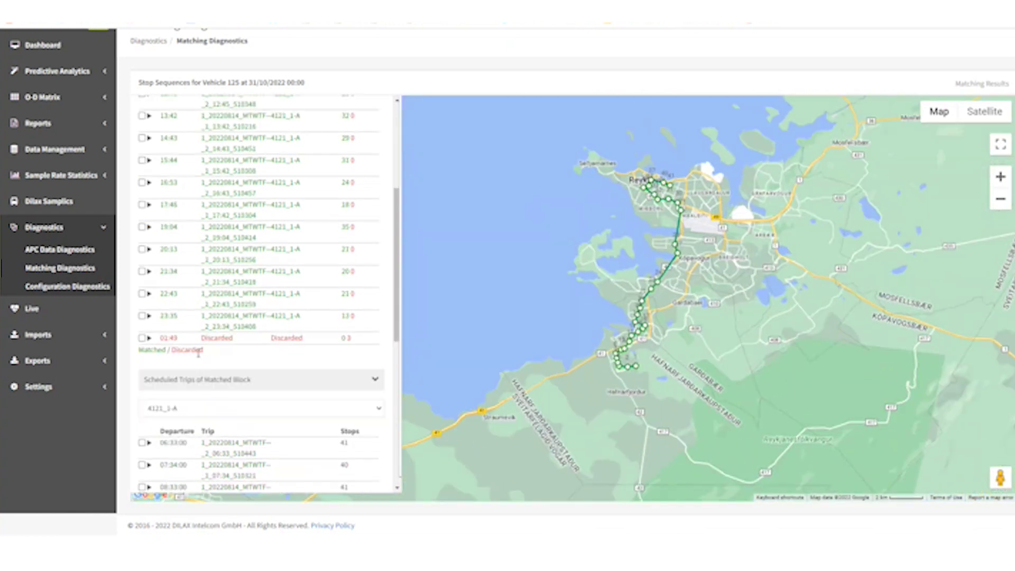
pyautogui.click(142, 338)
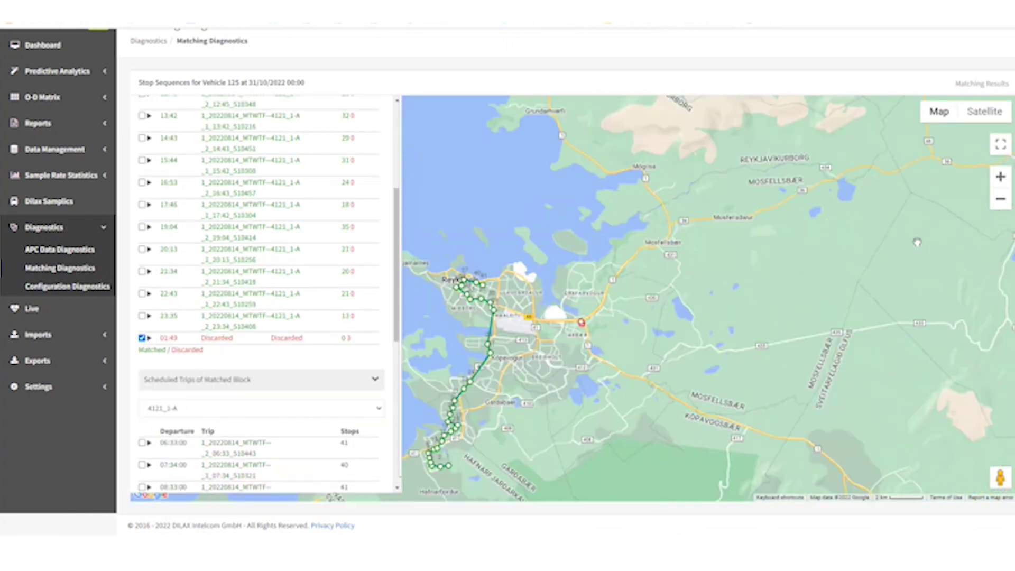
pyautogui.click(1000, 177)
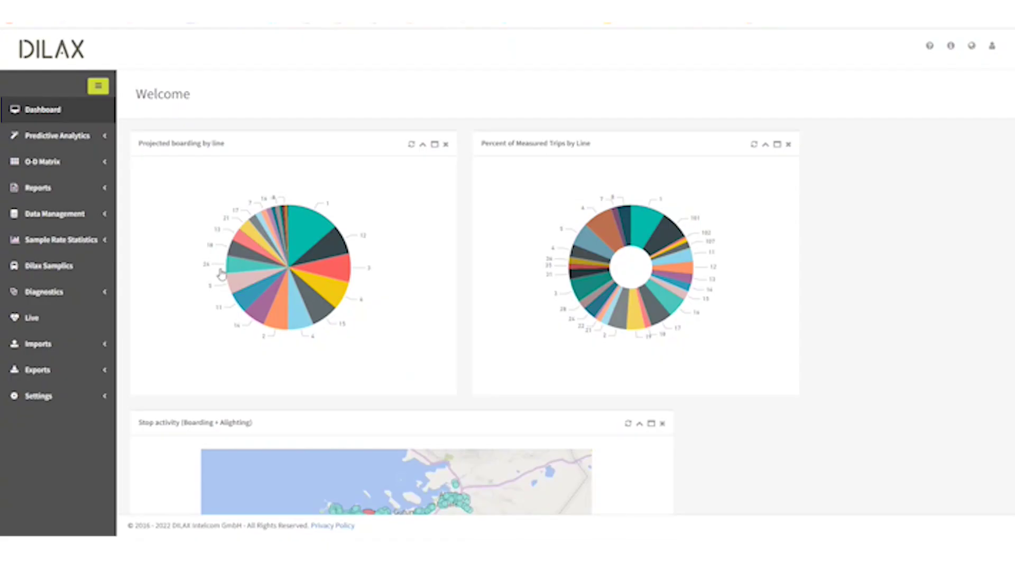
# Step: Open EN: Standard + Advanced Reports from the Reports list in the sidebar
pyautogui.click(56, 188)
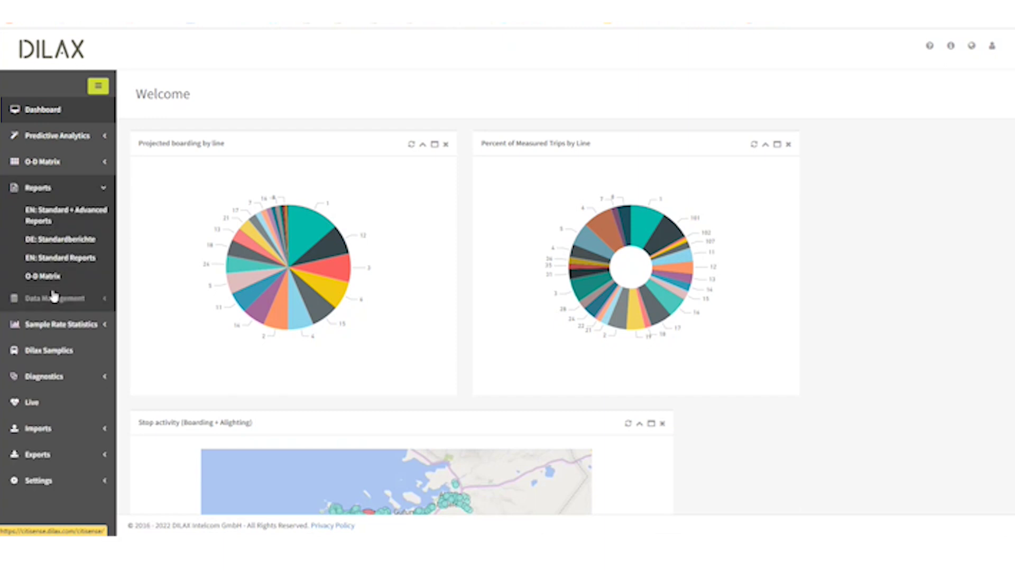
pyautogui.click(58, 259)
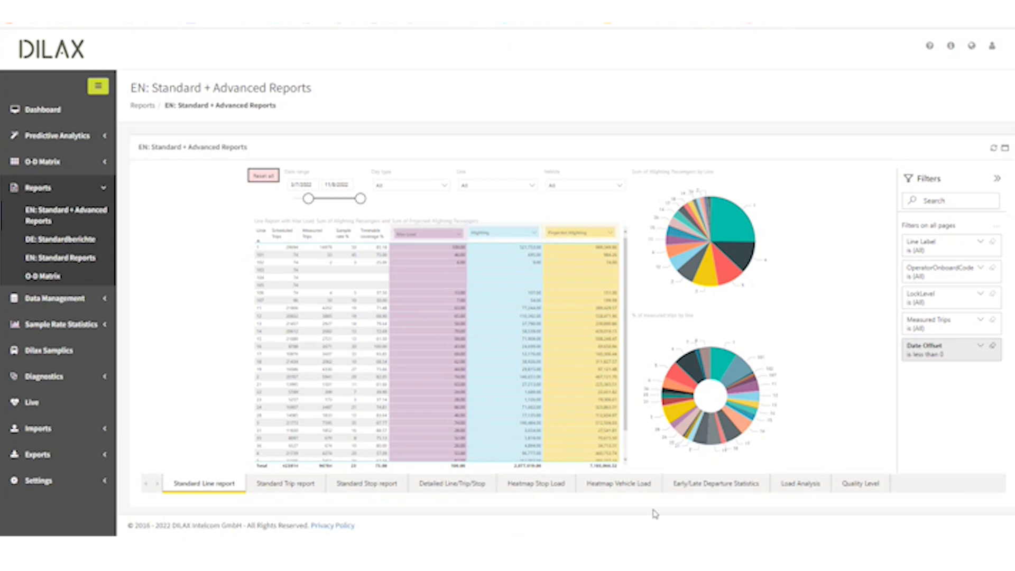
# Step: View the Early/Late Departure Statistics, Heatmap Stop Load and Load Analysis report tabs
pyautogui.click(697, 485)
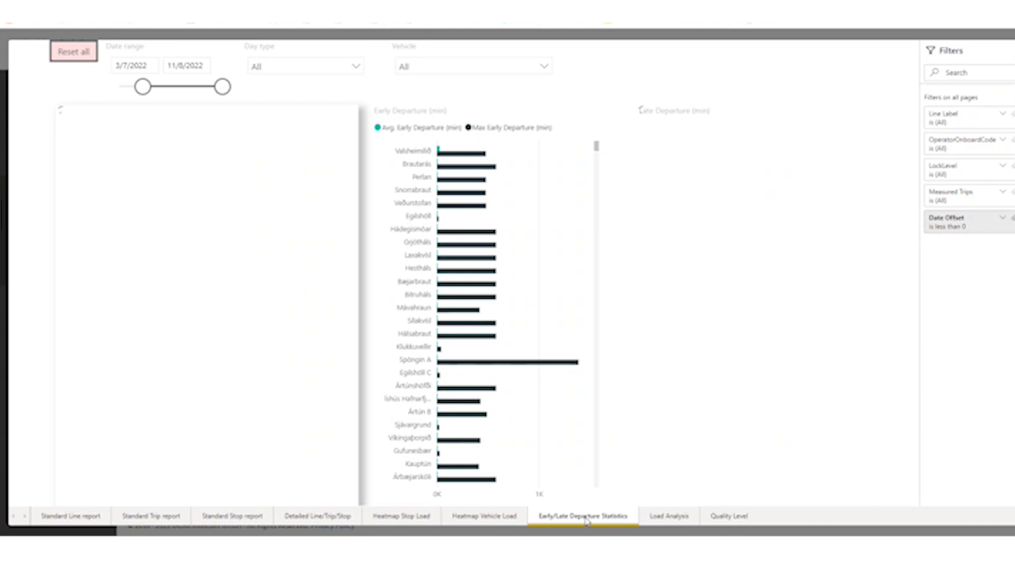
pyautogui.click(410, 518)
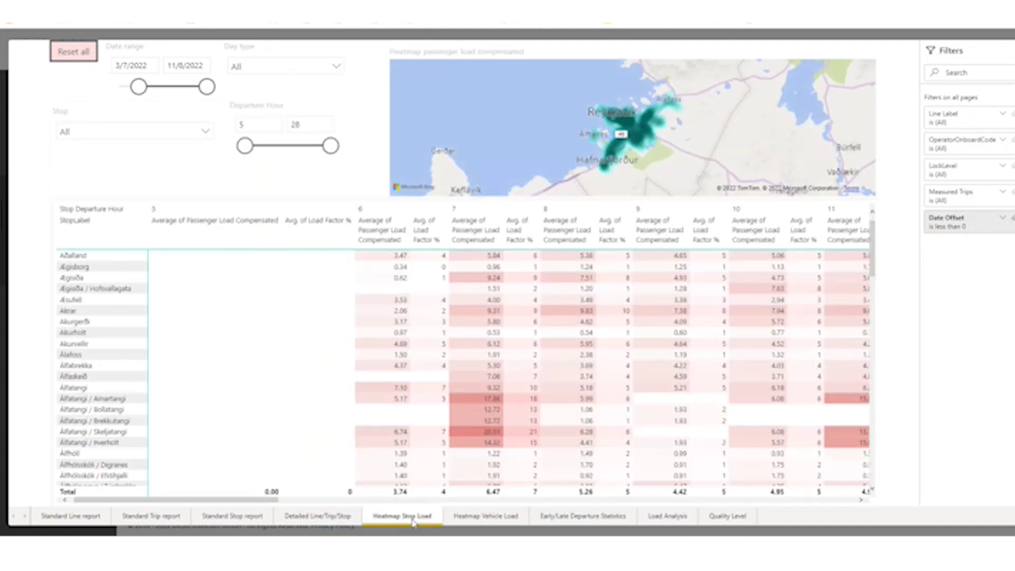
pyautogui.click(667, 517)
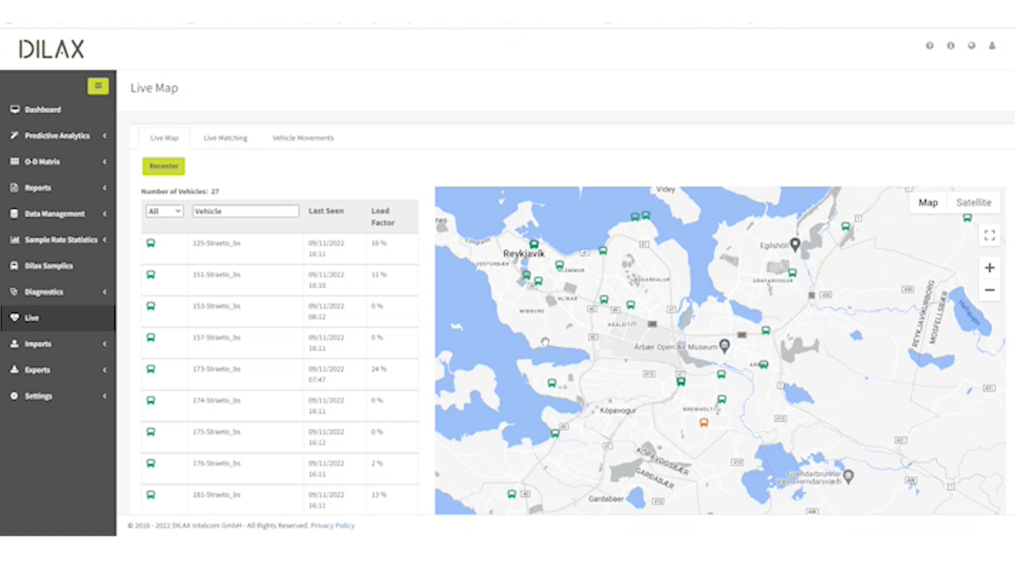
# Step: Filter the live vehicle list by Red, then Amber, and finally Green status
pyautogui.click(159, 214)
pyautogui.click(159, 256)
pyautogui.click(168, 214)
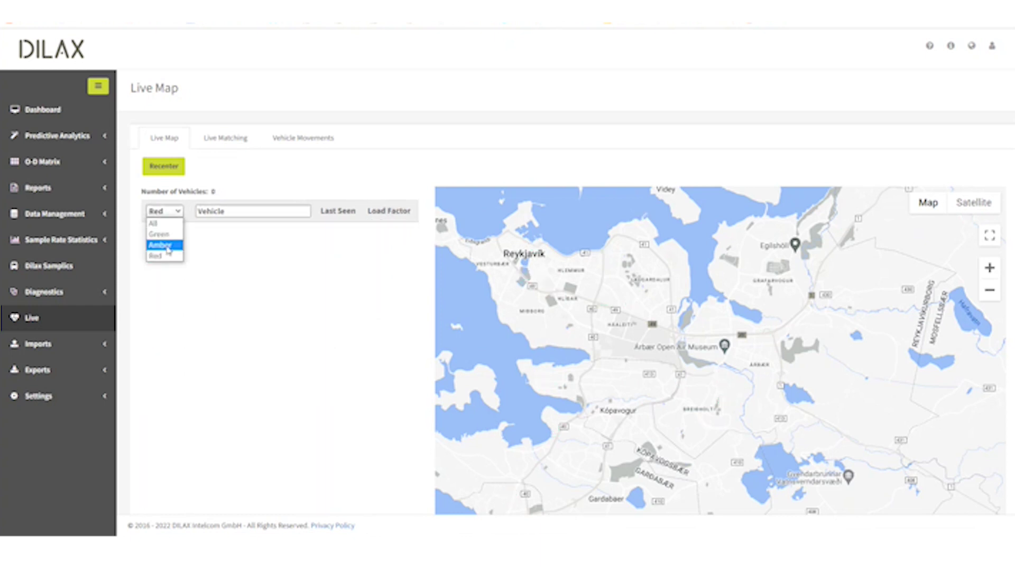
pyautogui.click(165, 246)
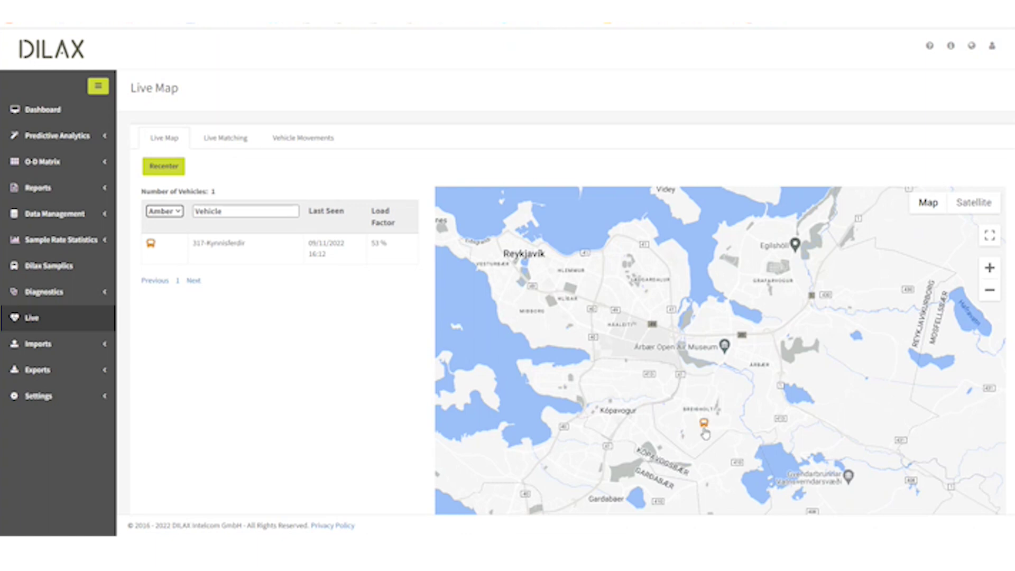
pyautogui.click(170, 215)
pyautogui.click(169, 234)
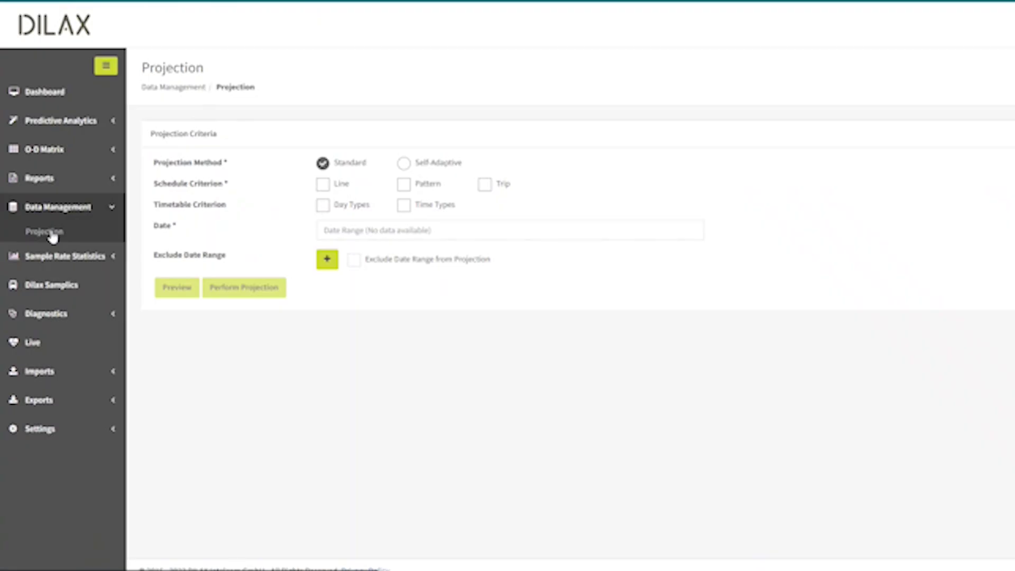
# Step: Open the Projection page from Data Management
pyautogui.click(53, 235)
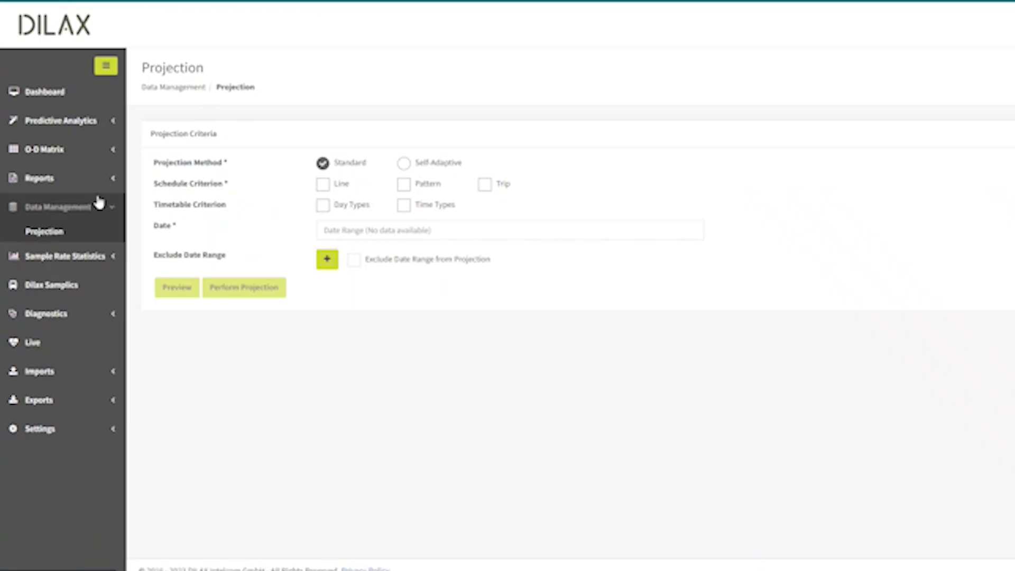
# Step: Set the Standard projection by Line over 01/09/2022 – 30/09/2022
pyautogui.click(322, 164)
pyautogui.click(323, 186)
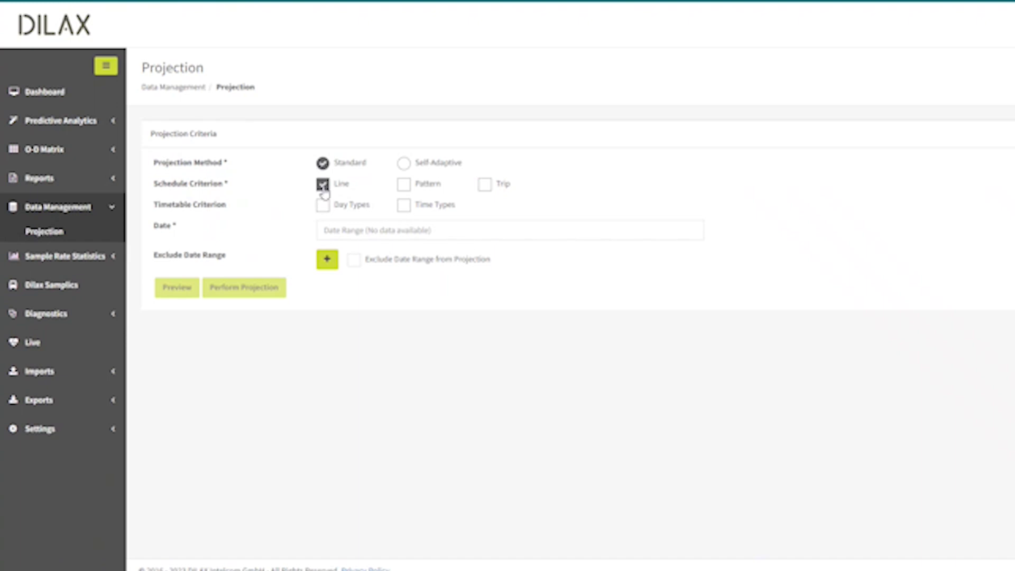
pyautogui.click(351, 229)
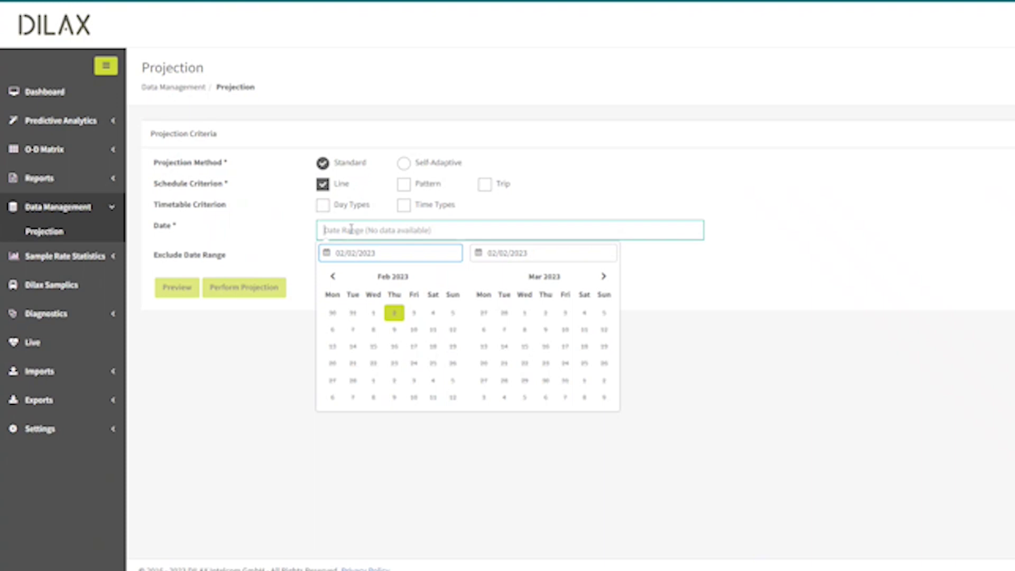
pyautogui.click(332, 277)
pyautogui.click(333, 276)
pyautogui.click(333, 277)
pyautogui.click(333, 277)
pyautogui.click(333, 277)
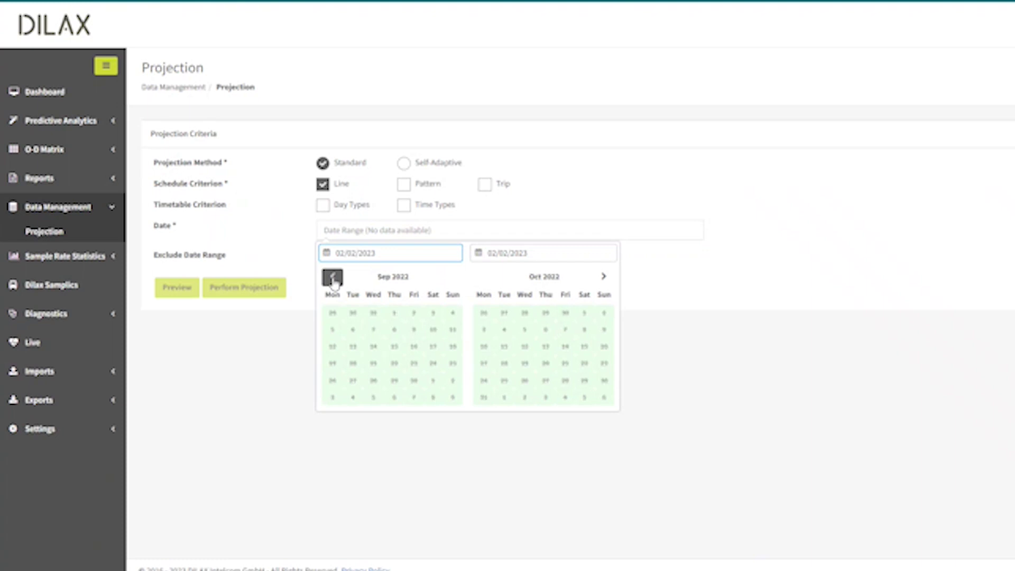
pyautogui.click(395, 313)
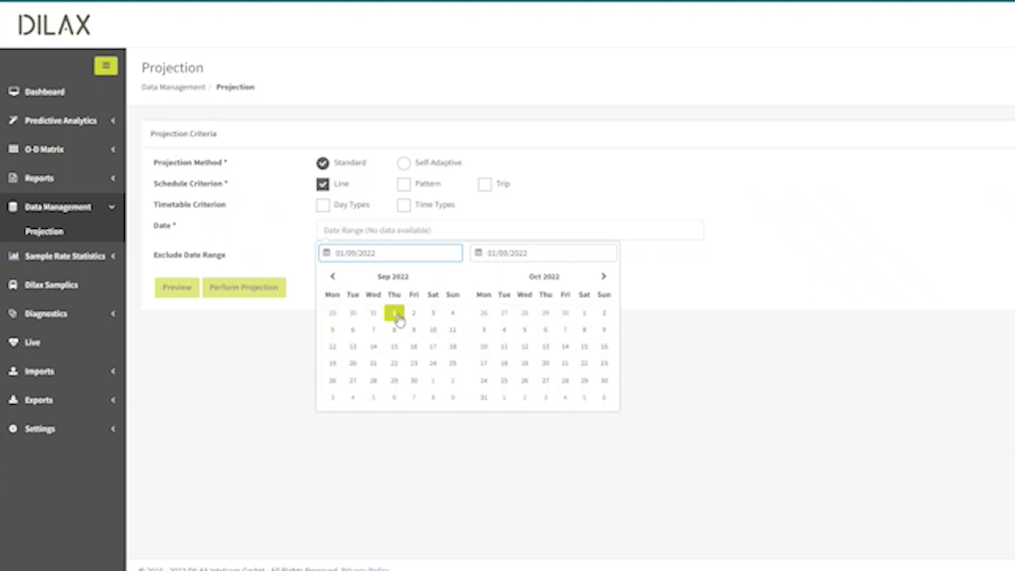
pyautogui.click(414, 381)
# Step: Preview the projection, then switch to Self-Adaptive and preview it again
pyautogui.click(177, 288)
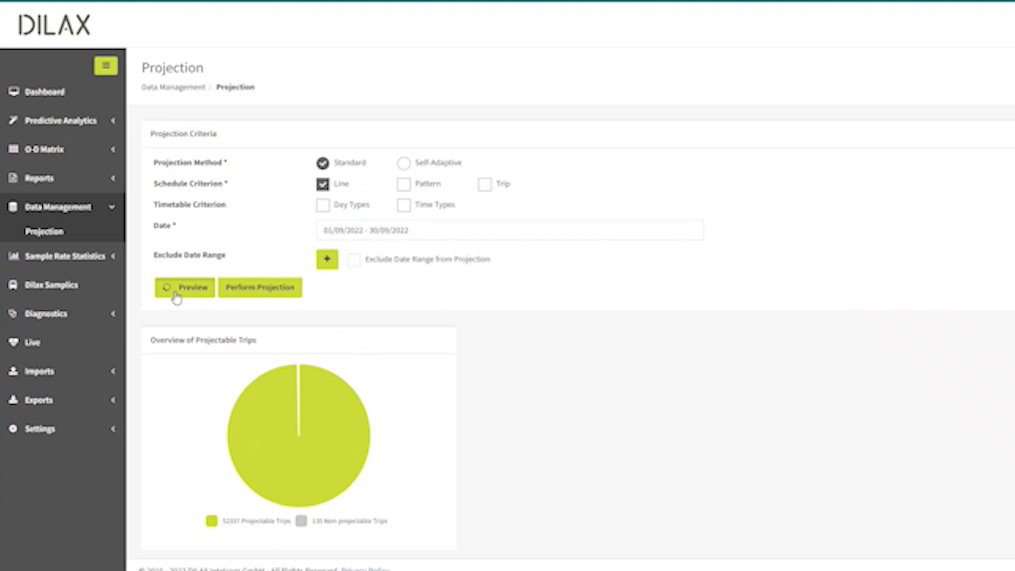
pyautogui.click(404, 163)
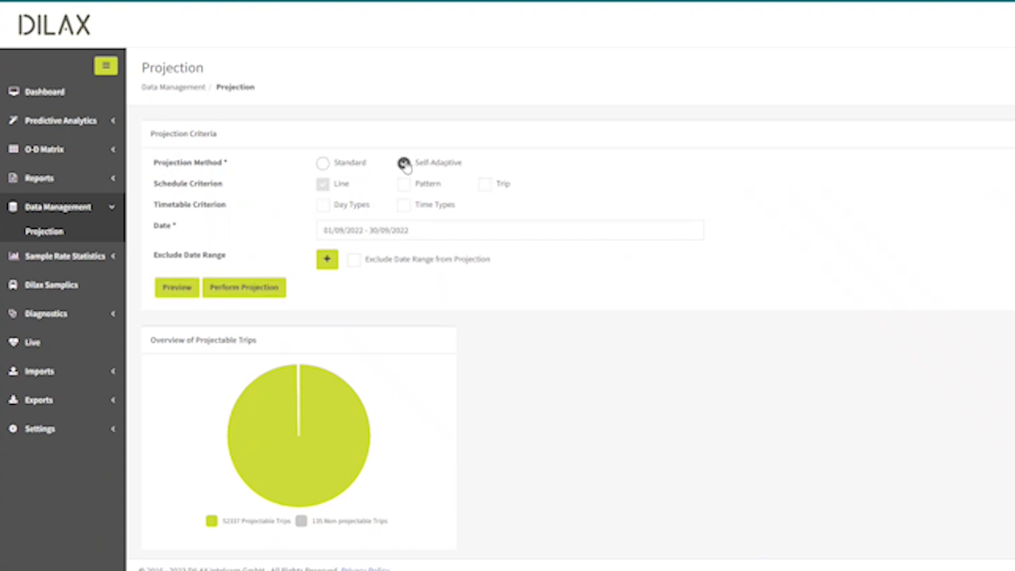
pyautogui.click(171, 290)
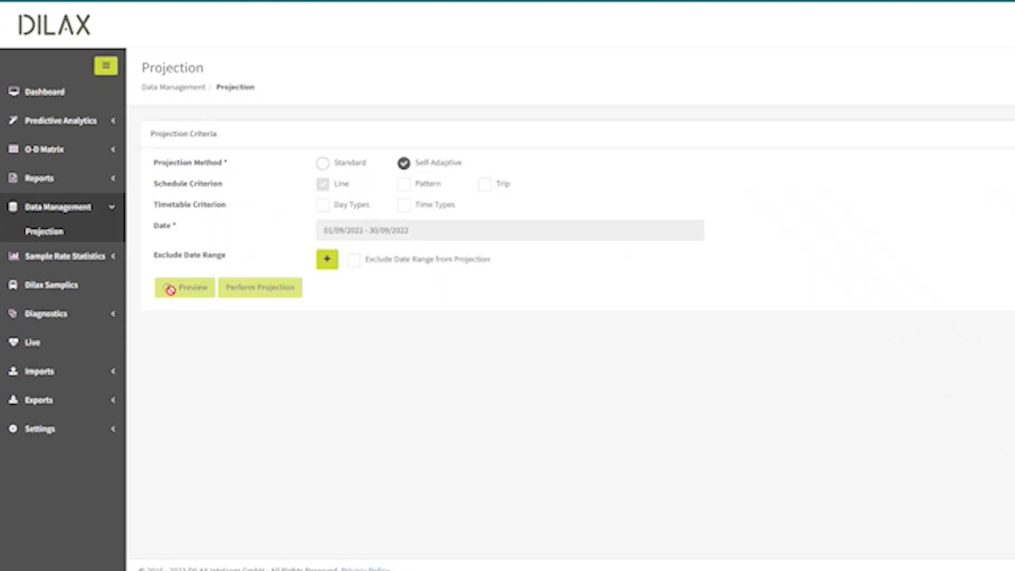